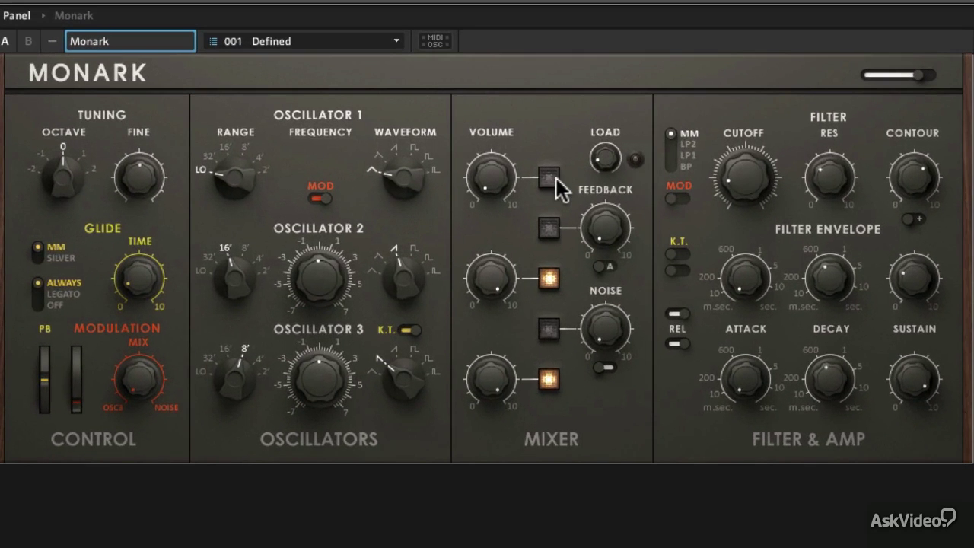
# Put the filter Cutoff into MIDI & OSC Learn and turn it to about twelve o'clock.
pyautogui.rightClick(553, 178)
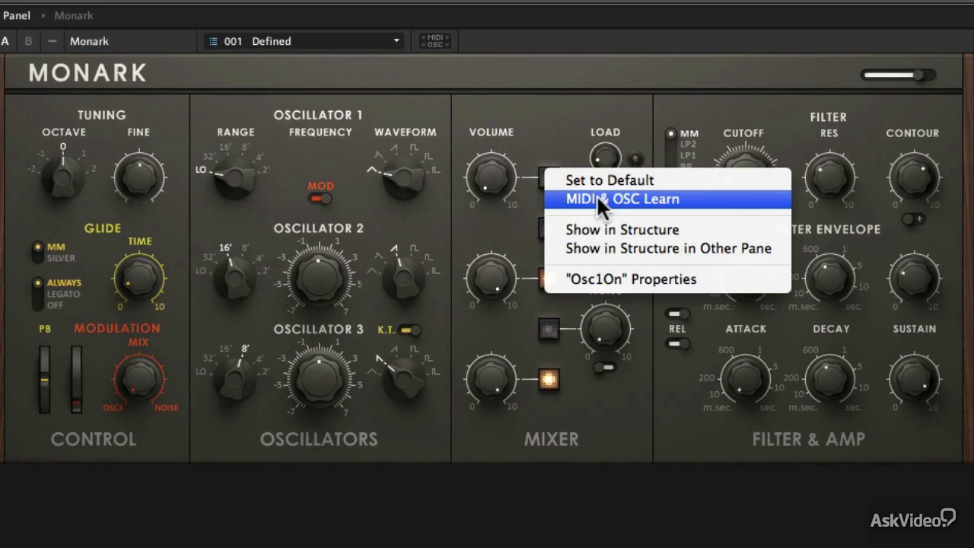
pyautogui.click(606, 96)
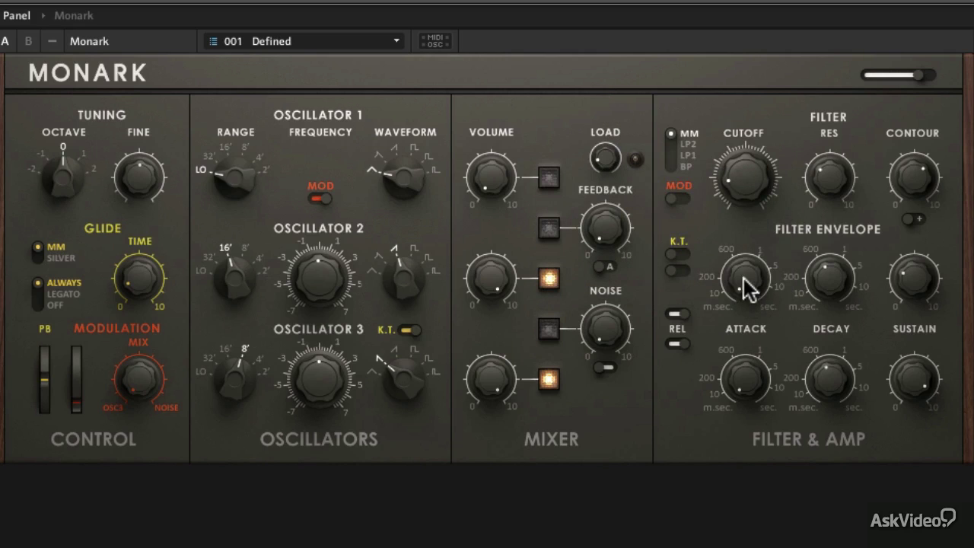
pyautogui.rightClick(740, 183)
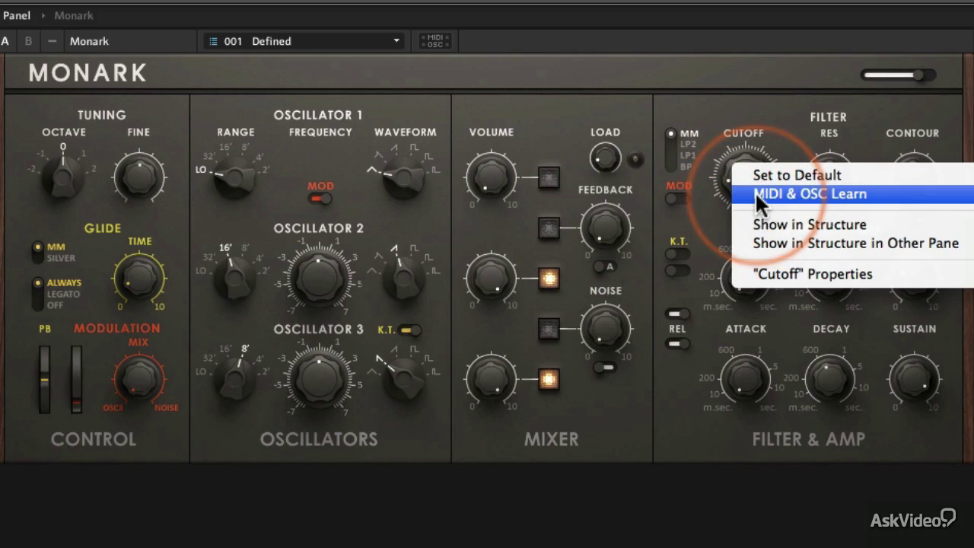
pyautogui.click(738, 76)
pyautogui.moveTo(769, 201); pyautogui.dragTo(754, 152)
pyautogui.moveTo(769, 199); pyautogui.dragTo(751, 47)
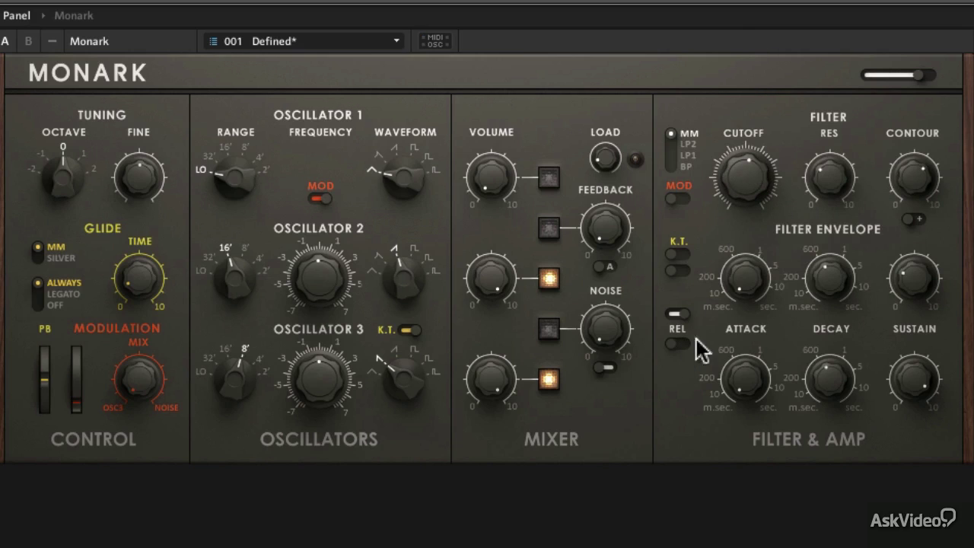
# Set the filter Cutoff to MIDI & OSC Learn once more.
pyautogui.rightClick(746, 166)
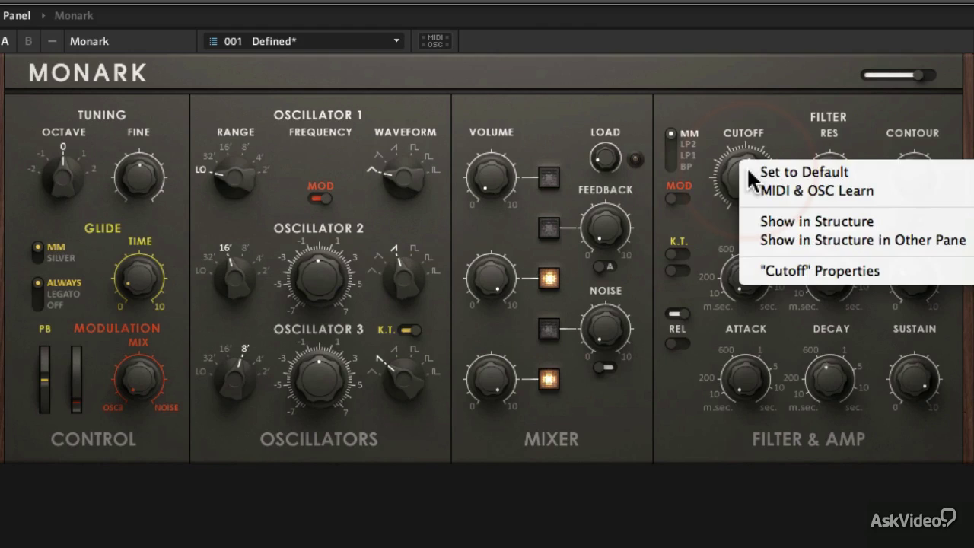
pyautogui.click(754, 190)
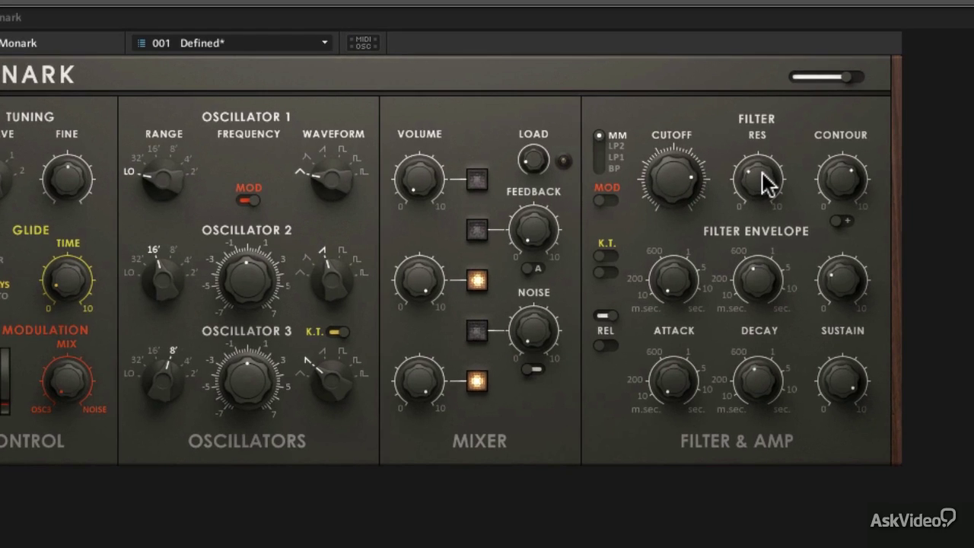
# Put the RES knob into MIDI & OSC Learn so it picks up the Cutoff's controller.
pyautogui.rightClick(765, 182)
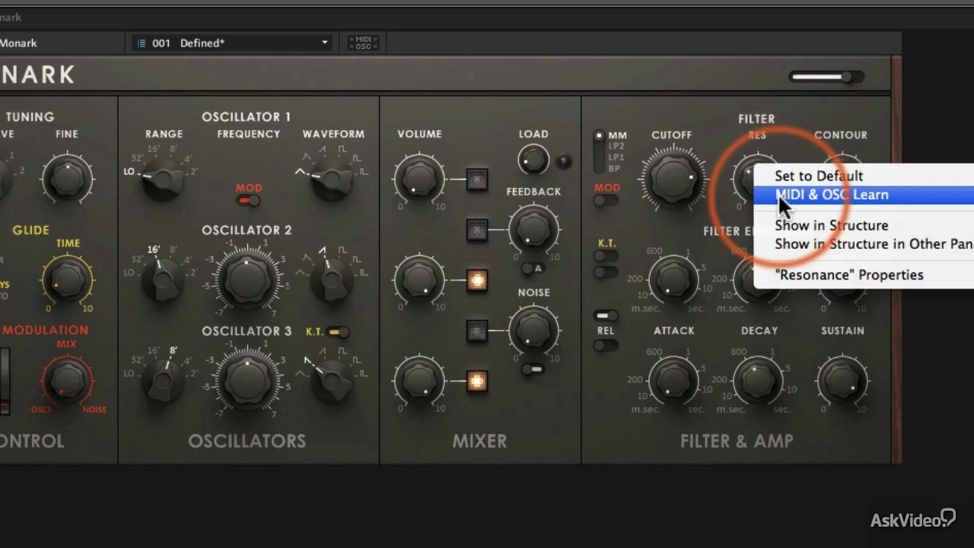
pyautogui.click(782, 197)
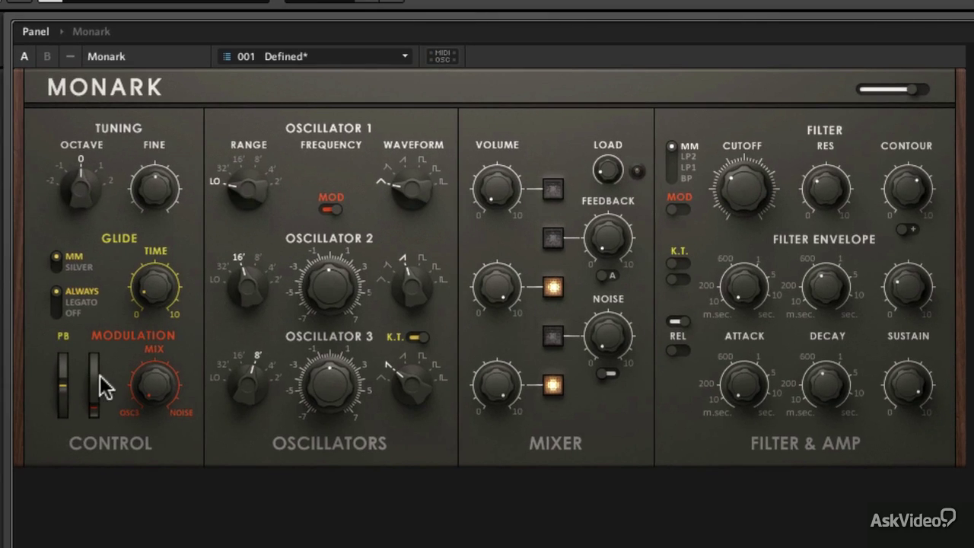
# Raise the mod wheel halfway and toggle the Oscillator 1 and Filter MOD switches.
pyautogui.moveTo(93, 378); pyautogui.dragTo(94, 357)
pyautogui.click(332, 208)
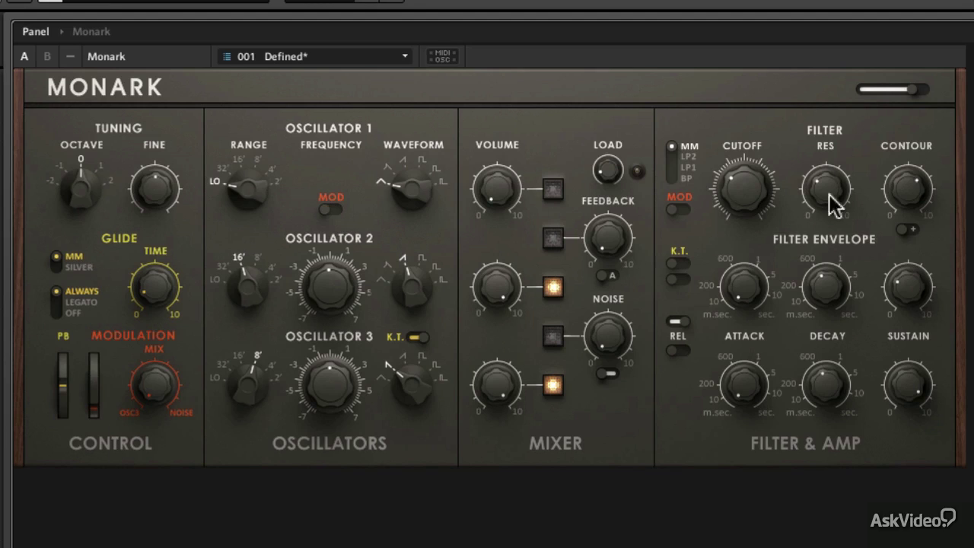
pyautogui.click(679, 210)
pyautogui.click(680, 210)
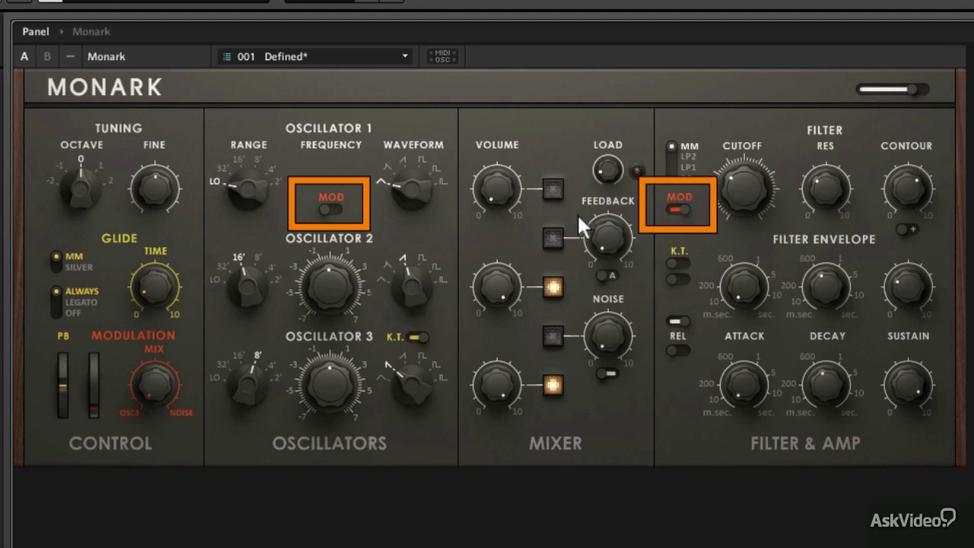
pyautogui.click(325, 211)
pyautogui.click(323, 214)
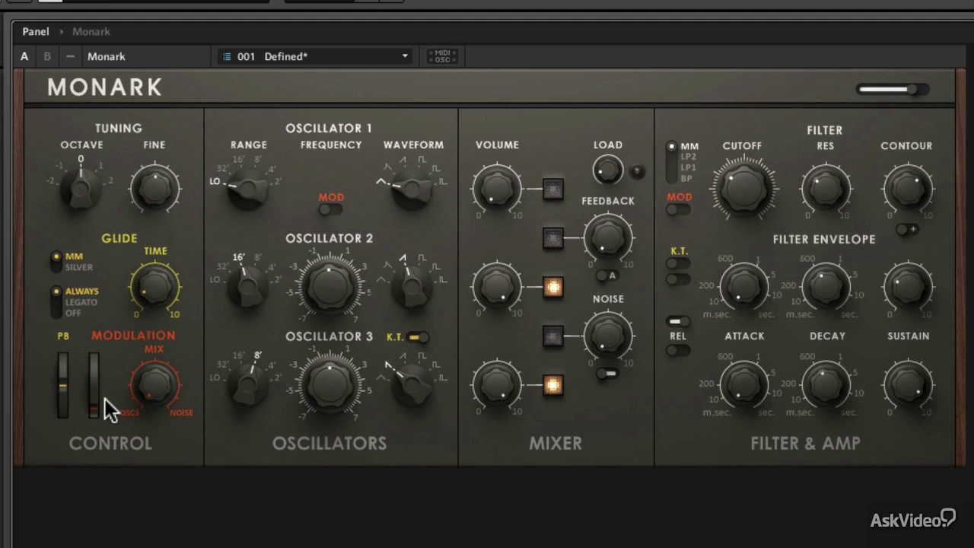
# Sweep the mod wheel again, switching Oscillator 1 MOD on briefly and back off.
pyautogui.moveTo(92, 402)
pyautogui.mouseDown()
pyautogui.moveTo(83, 200)
pyautogui.moveTo(93, 463)
pyautogui.mouseUp()
pyautogui.click(329, 210)
pyautogui.click(328, 208)
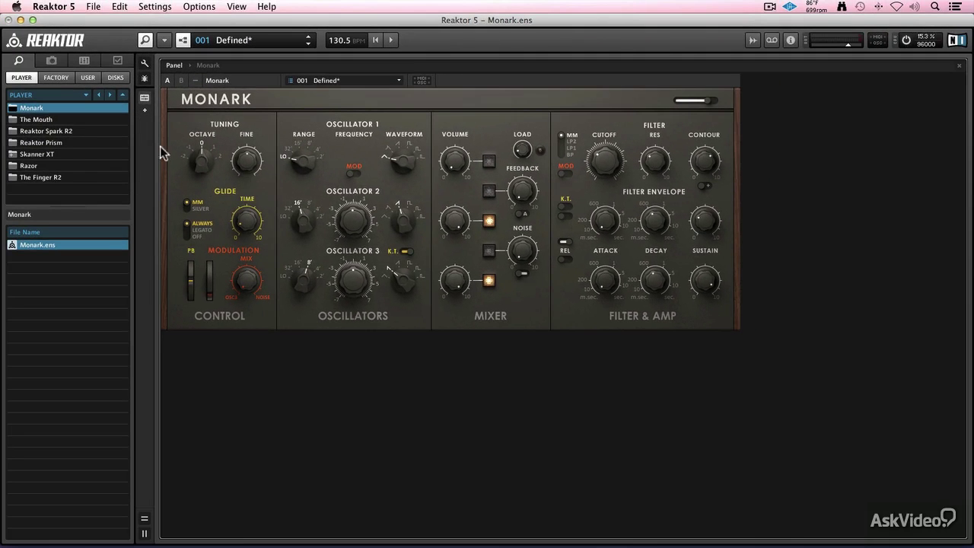
# Show the Controllers list, select the CC 10 Cutoff and Resonance rows, and remove the note entries.
pyautogui.click(87, 61)
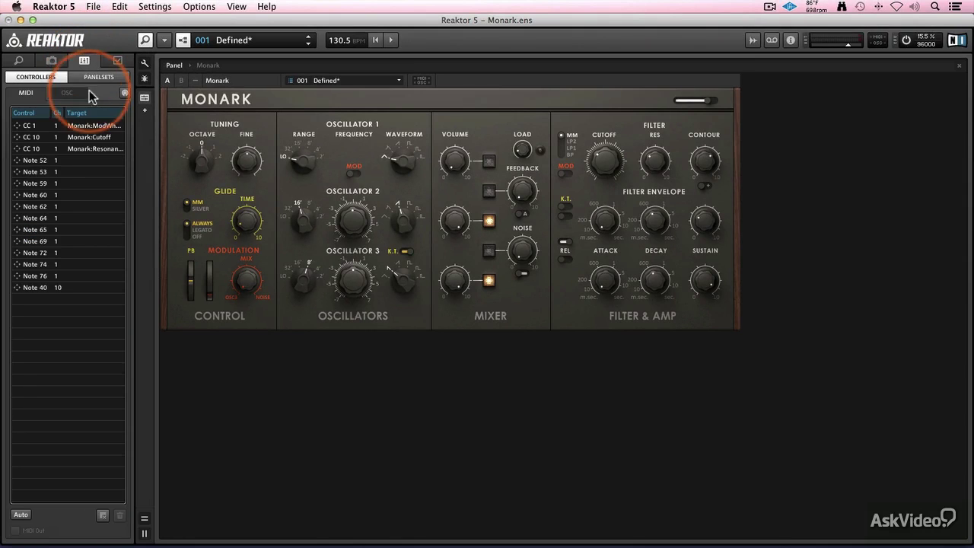
pyautogui.click(30, 151)
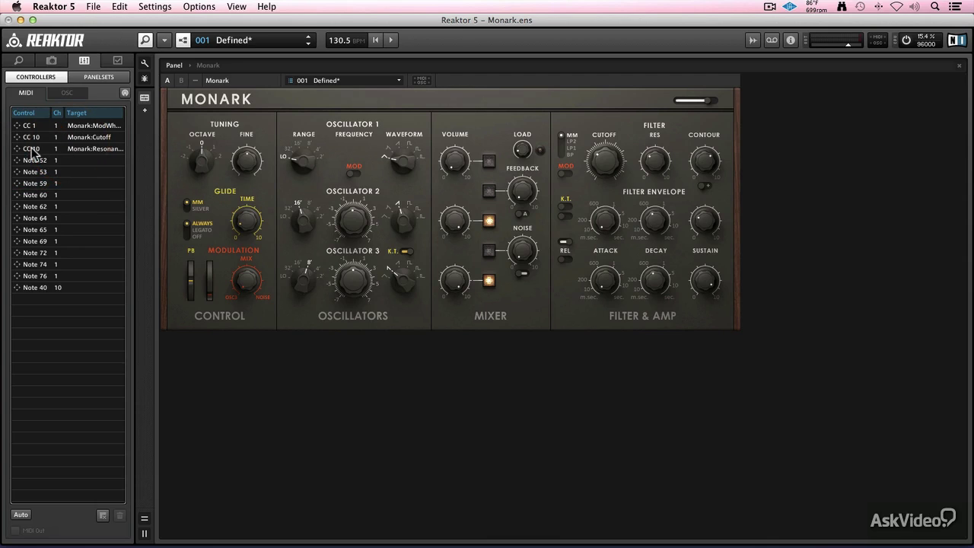
pyautogui.click(91, 152)
pyautogui.click(89, 137)
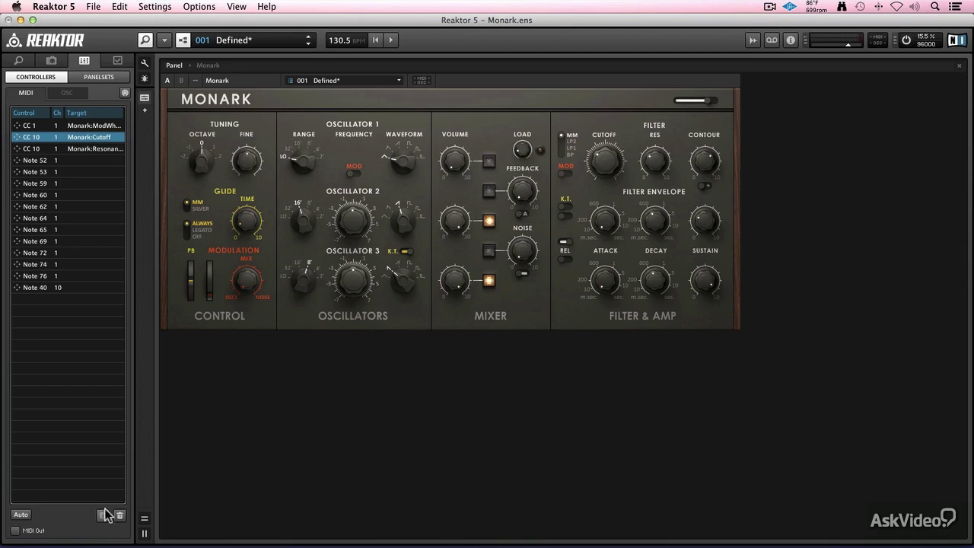
pyautogui.click(104, 516)
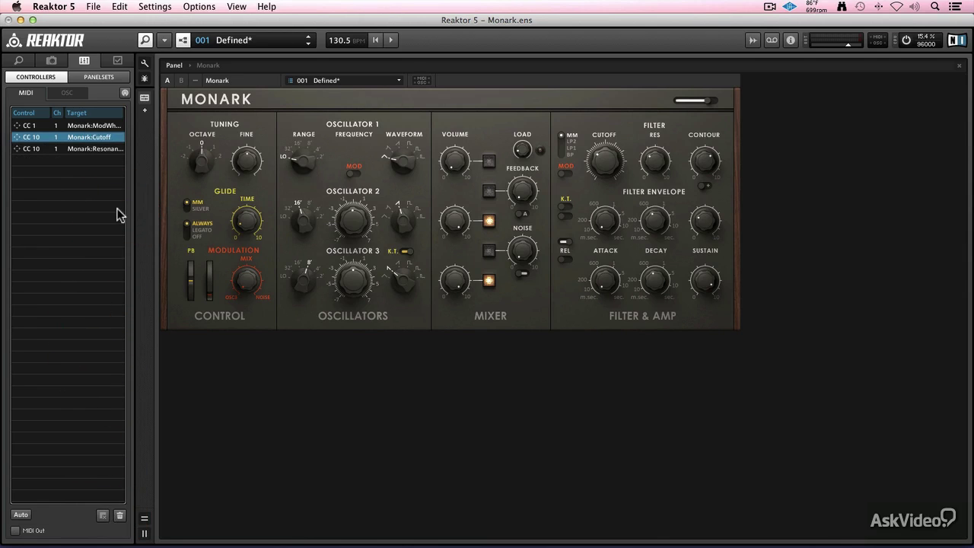
# Delete the CC 10 Resonance mapping, reassign CC 10 to the Res knob, and select that row.
pyautogui.click(92, 150)
pyautogui.click(119, 515)
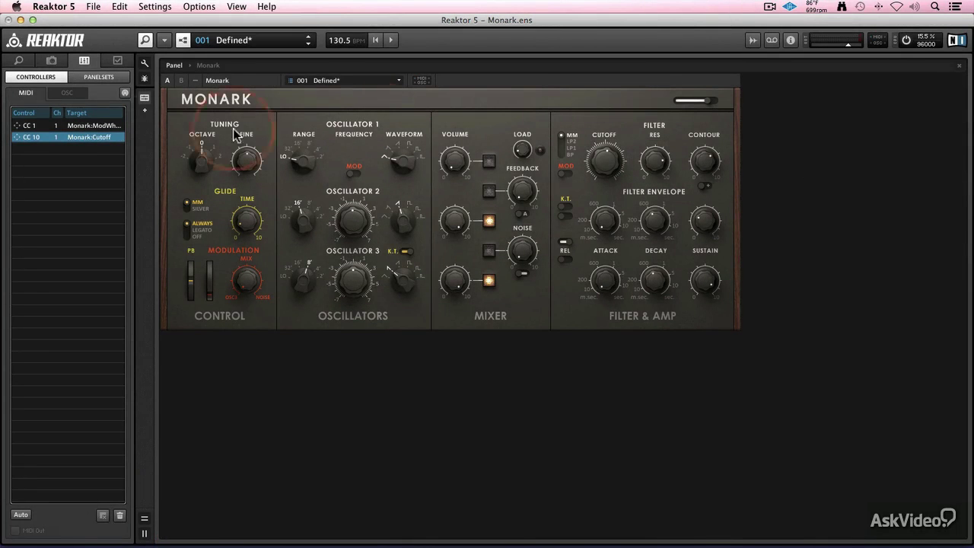
pyautogui.moveTo(455, 198); pyautogui.dragTo(653, 162)
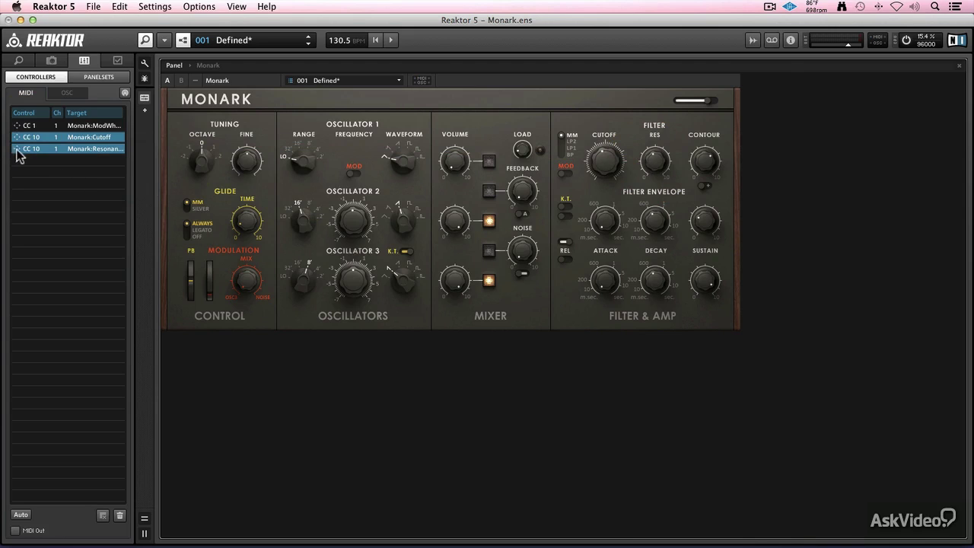
pyautogui.click(67, 152)
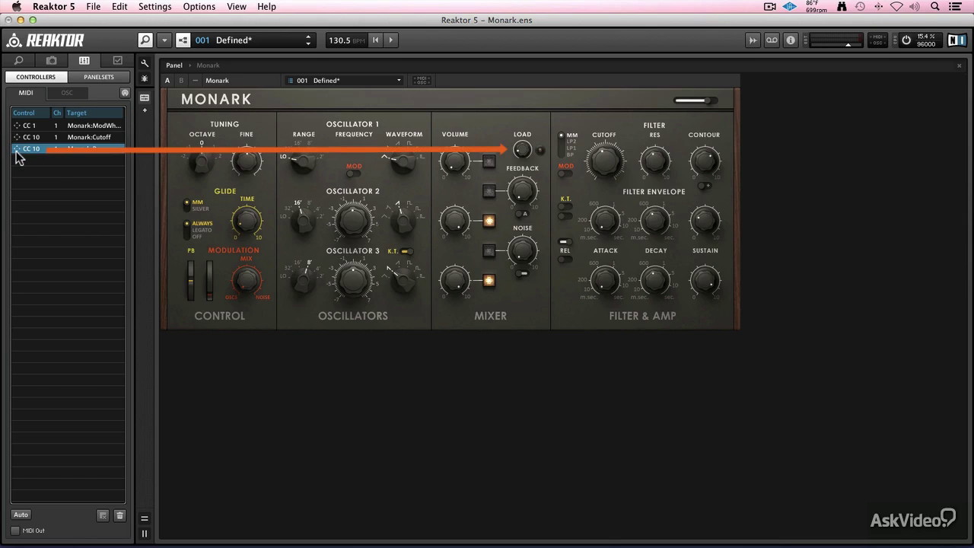
# Drag CC 10 onto the mixer's LOAD knob to add a Monark:Load mapping.
pyautogui.click(609, 175)
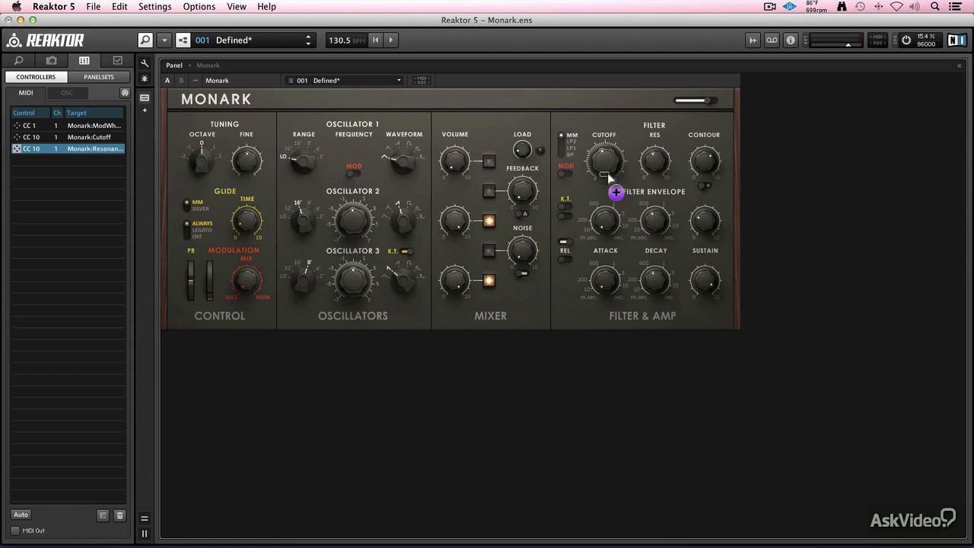
pyautogui.moveTo(608, 175); pyautogui.dragTo(521, 146)
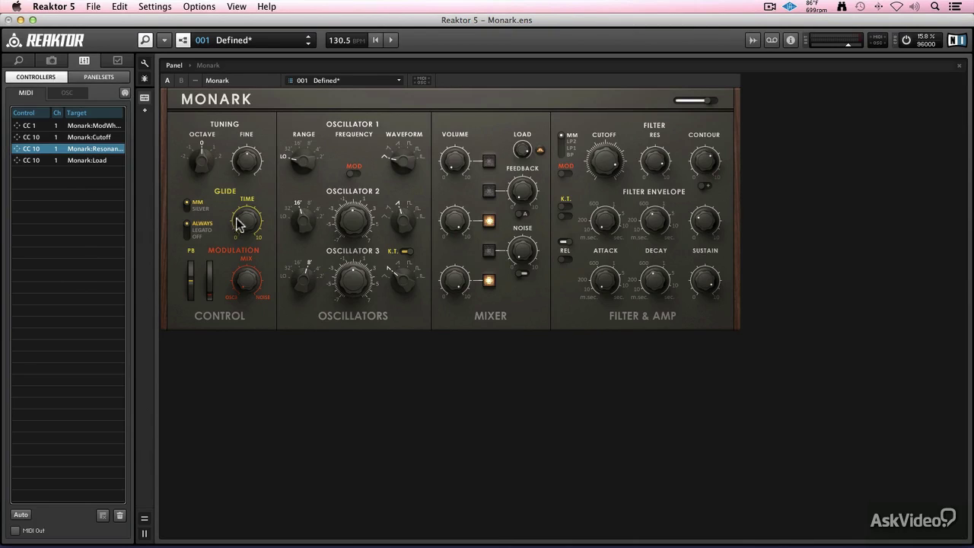
# Learn a new CC 10 on MIDI channel 8 and select its unassigned entry.
pyautogui.click(125, 93)
pyautogui.click(125, 93)
pyautogui.click(18, 174)
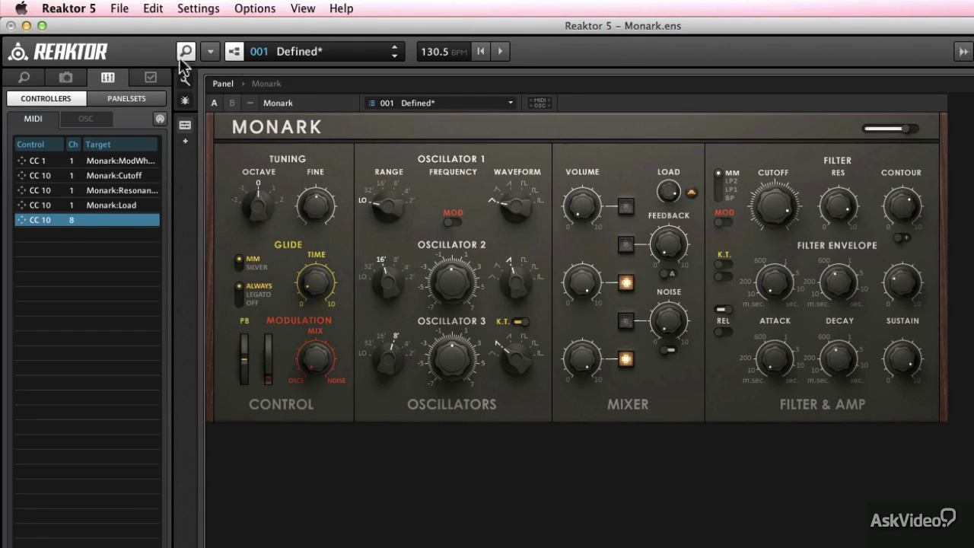
pyautogui.click(118, 9)
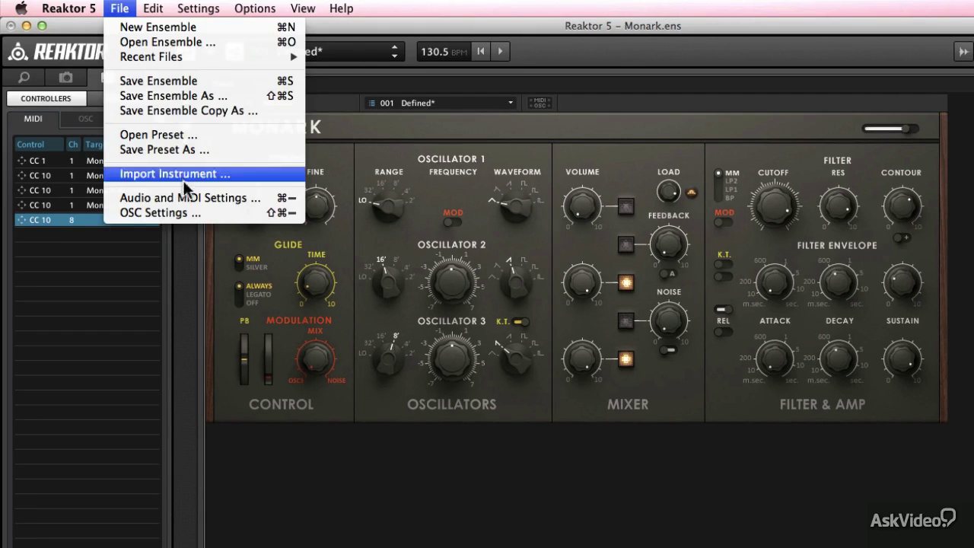